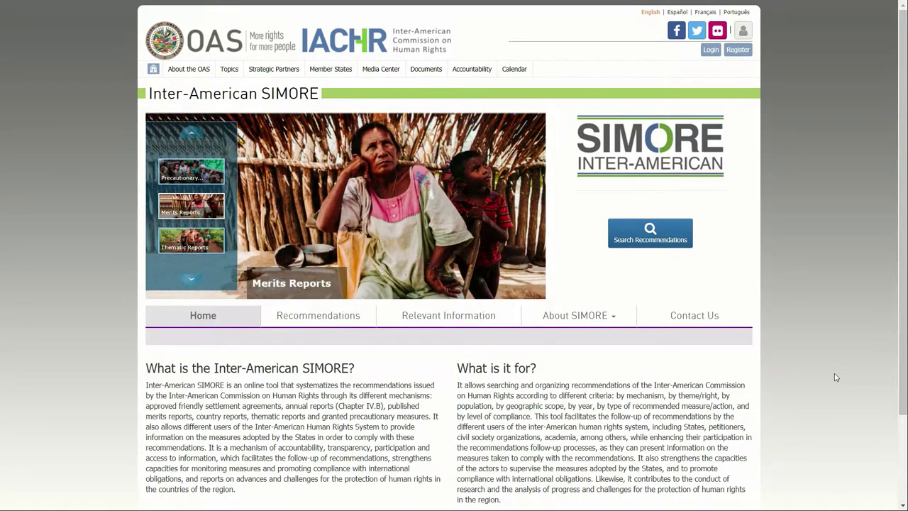
# - Switch from the SIMORE home page to the Recommendations search page
pyautogui.click(315, 317)
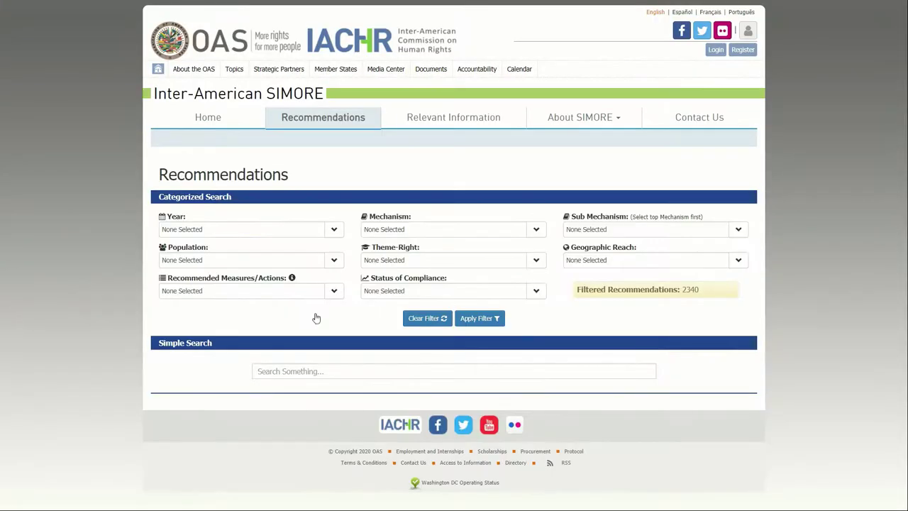
# - Scroll through the first page of recommendation results down to the 1 / 195 pagination bar
pyautogui.scroll(-2, 339, 322)
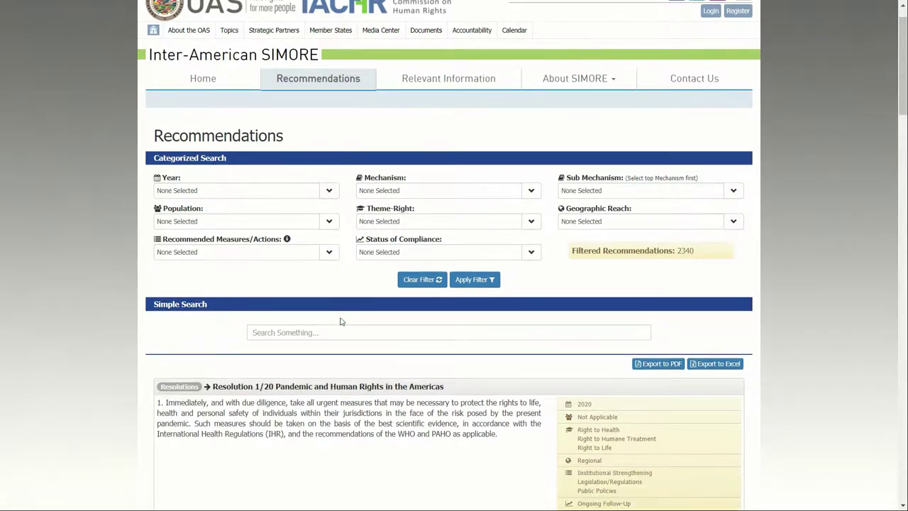
pyautogui.scroll(-5, 490, 358)
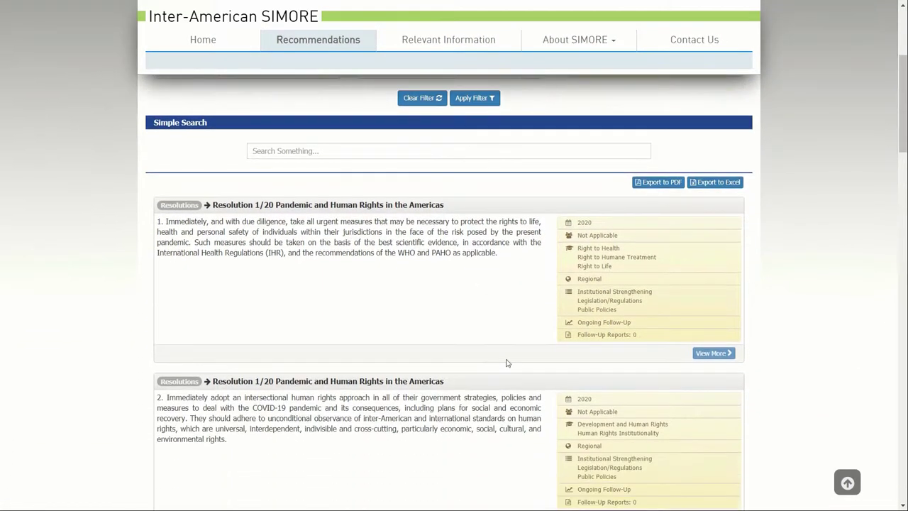
pyautogui.scroll(-5, 539, 370)
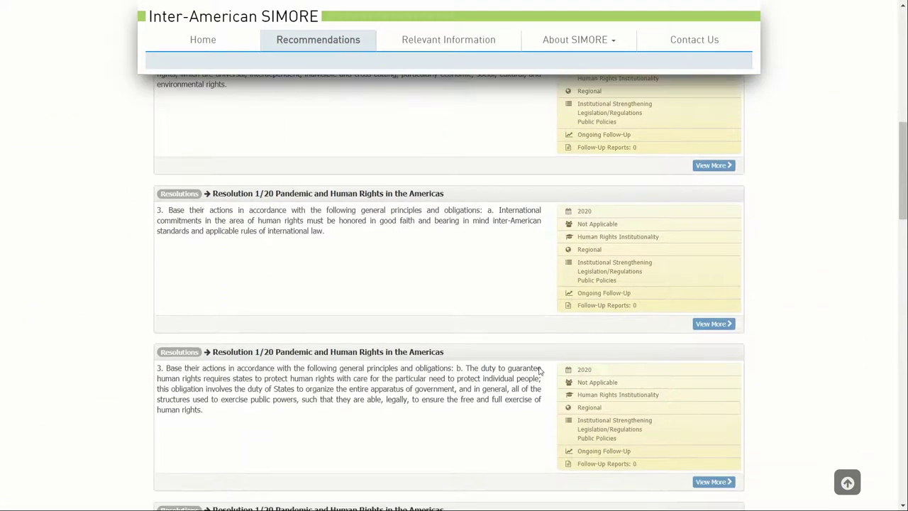
pyautogui.scroll(-7, 539, 370)
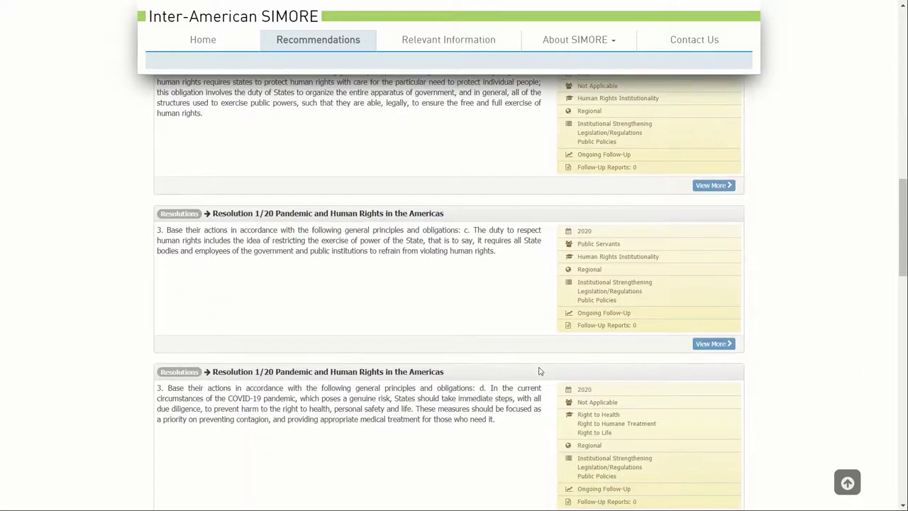
pyautogui.scroll(-7, 539, 370)
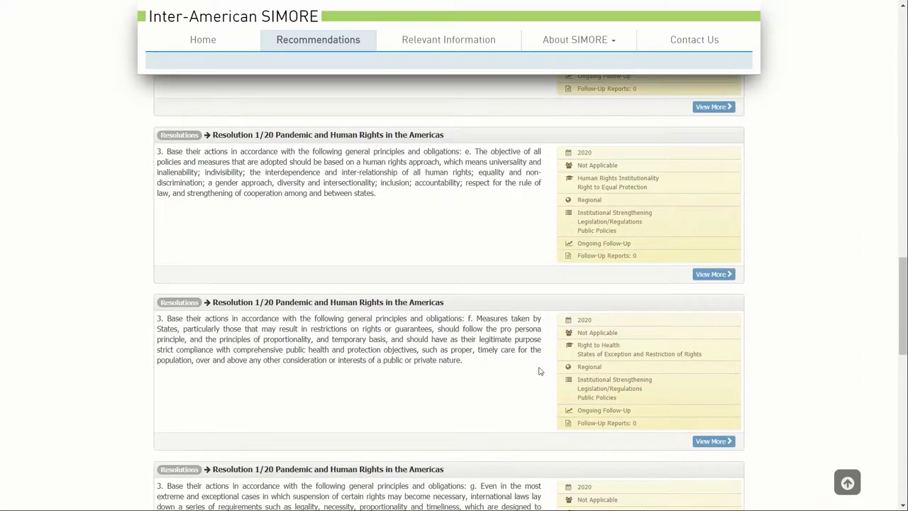
pyautogui.scroll(-7, 539, 370)
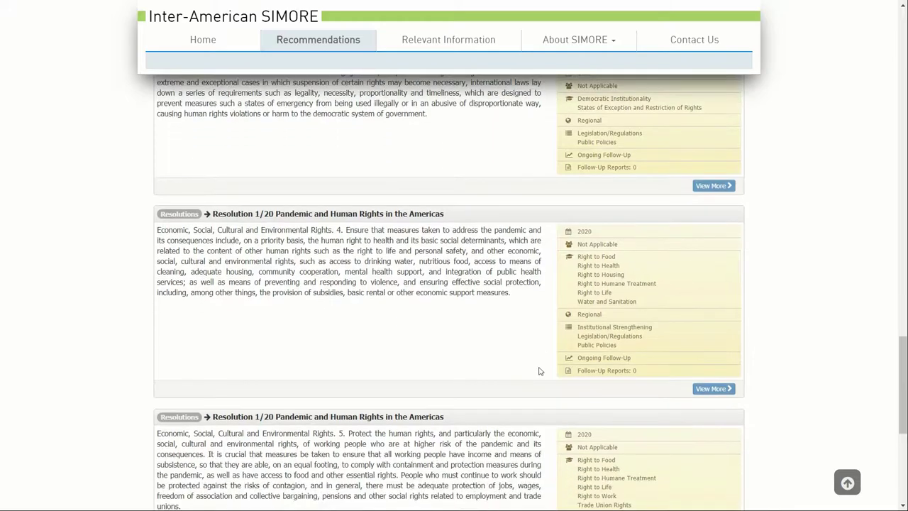
pyautogui.scroll(-1, 539, 370)
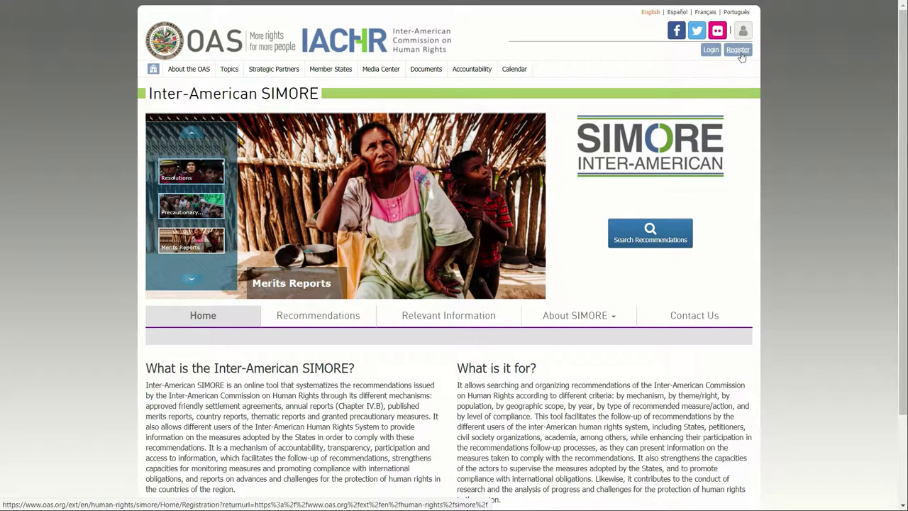
# - Start a new user registration and enter the user's first name, last name and e-mail address
pyautogui.click(737, 56)
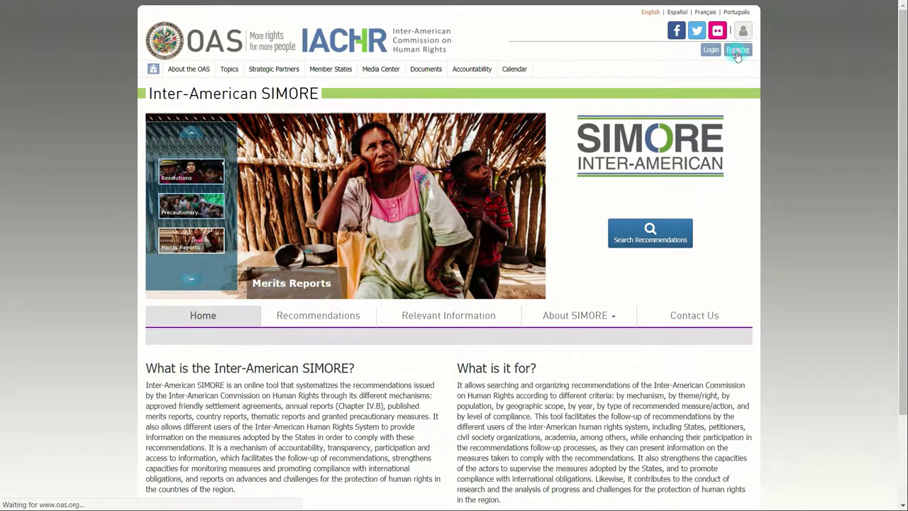
pyautogui.click(285, 301)
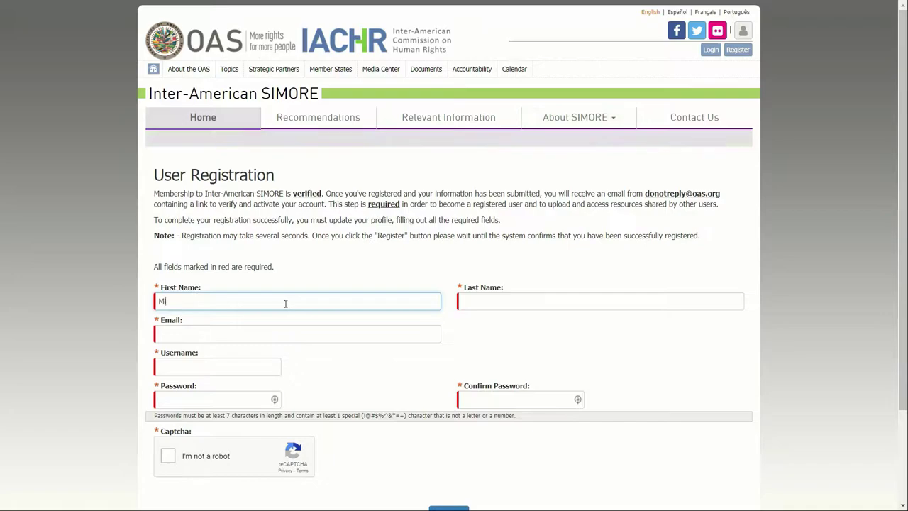
pyautogui.press('Tab')
pyautogui.press('Tab')
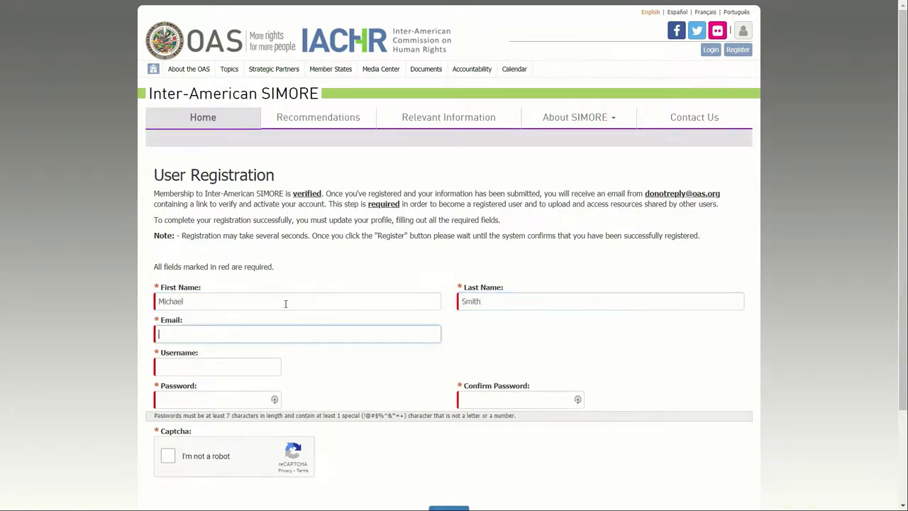
# - Enter a username and the account password twice, then start the not-a-robot check
pyautogui.press('Tab')
pyautogui.press('Tab')
pyautogui.write('Password1!')
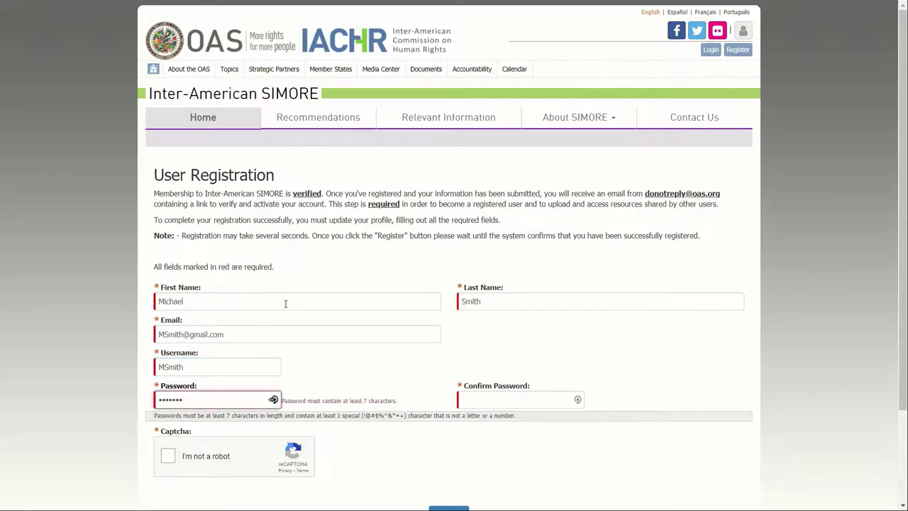
pyautogui.press('Tab')
pyautogui.write('Password1!')
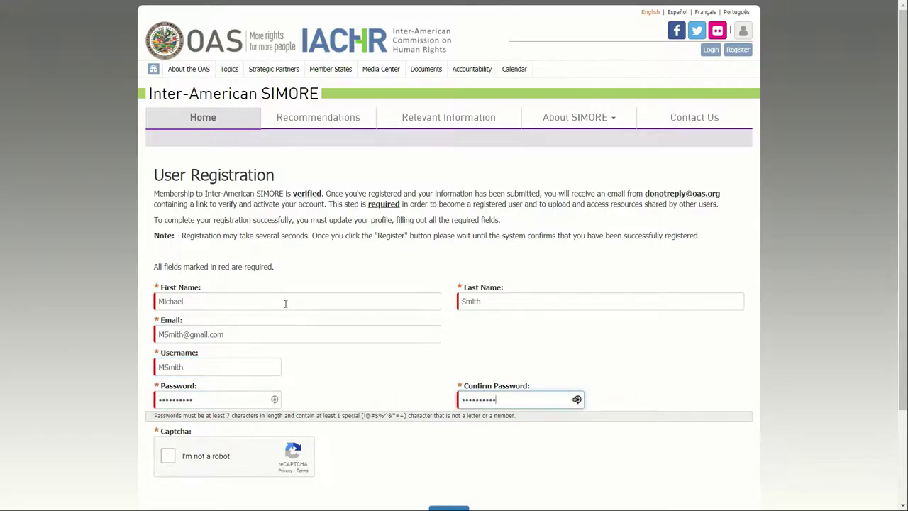
pyautogui.click(168, 461)
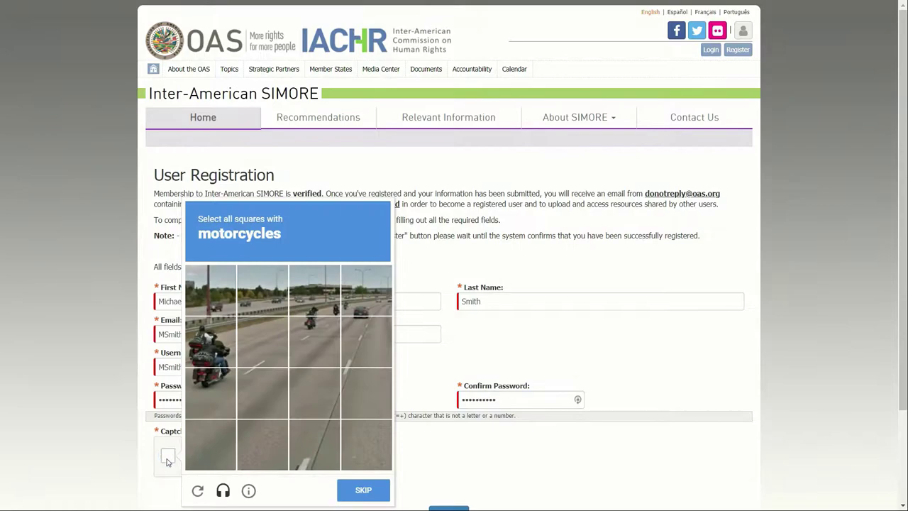
# - Select the five motorcycle tiles, verify the captcha, and submit the registration form
pyautogui.click(224, 354)
pyautogui.click(219, 387)
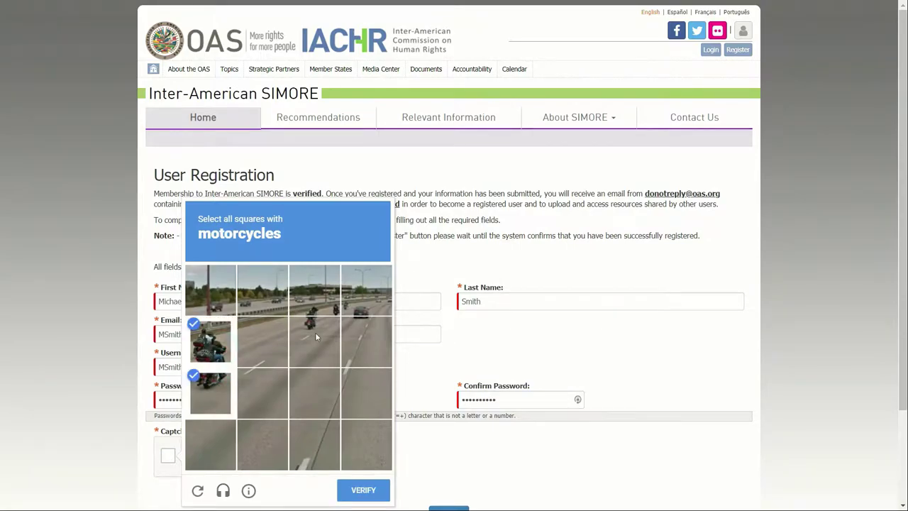
pyautogui.click(315, 331)
pyautogui.click(319, 312)
pyautogui.click(363, 302)
pyautogui.click(363, 490)
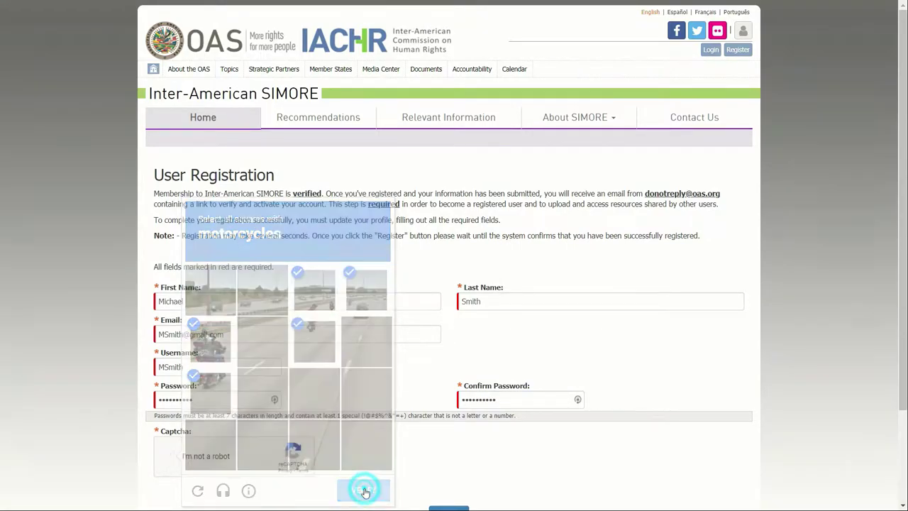
pyautogui.scroll(-2, 473, 441)
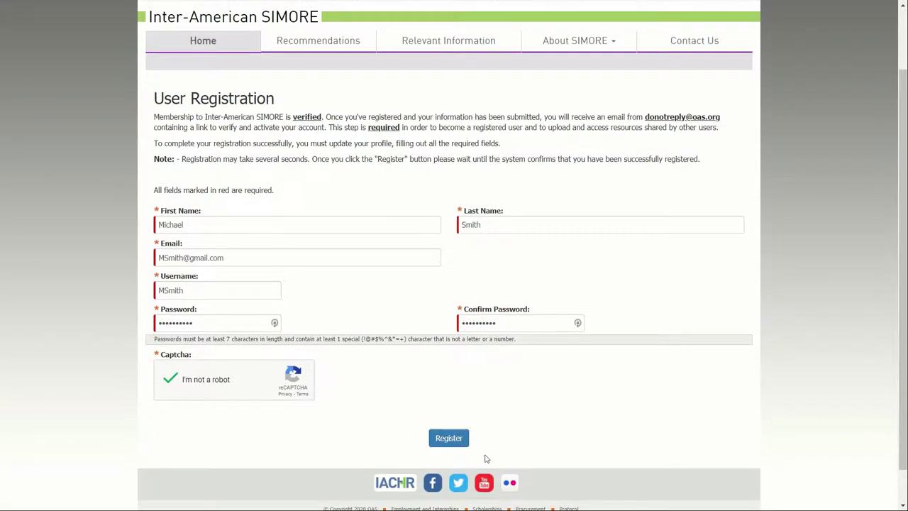
pyautogui.click(448, 438)
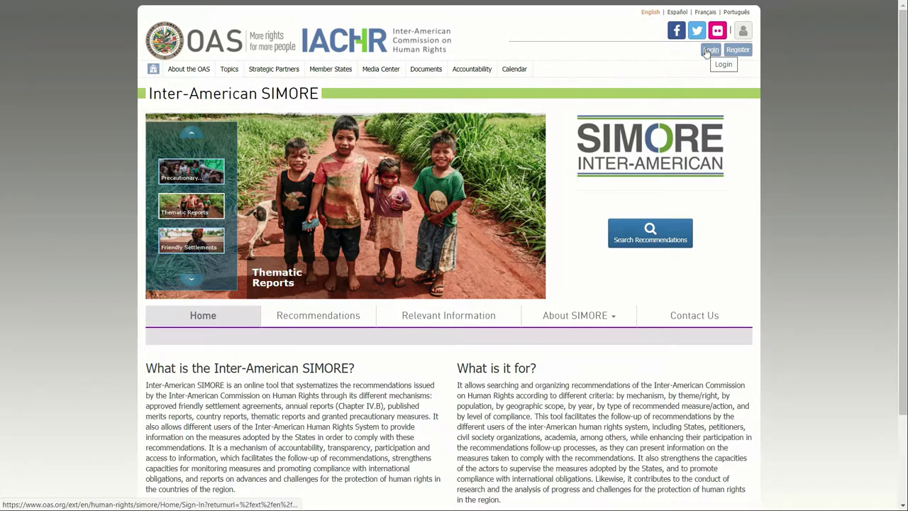
# - Go to the Login page to sign in to the new account
pyautogui.click(707, 51)
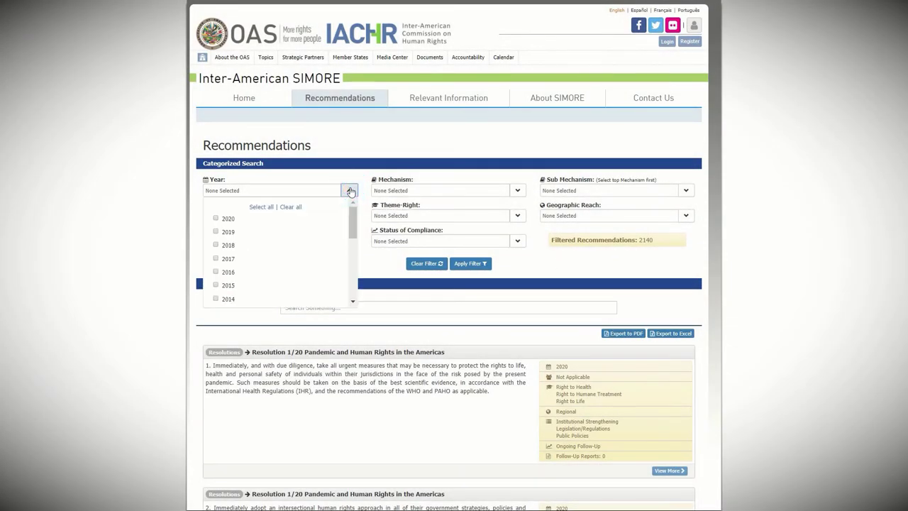
# - Preview the Year, Mechanism, Population, Theme-Right, Geographic Reach, Measures and Compliance filter options
pyautogui.click(350, 191)
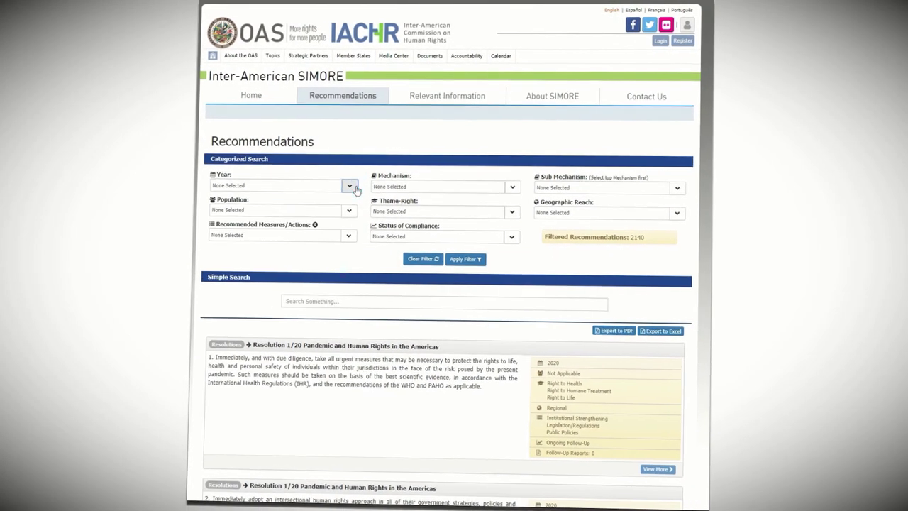
pyautogui.click(518, 190)
pyautogui.click(518, 190)
pyautogui.click(351, 194)
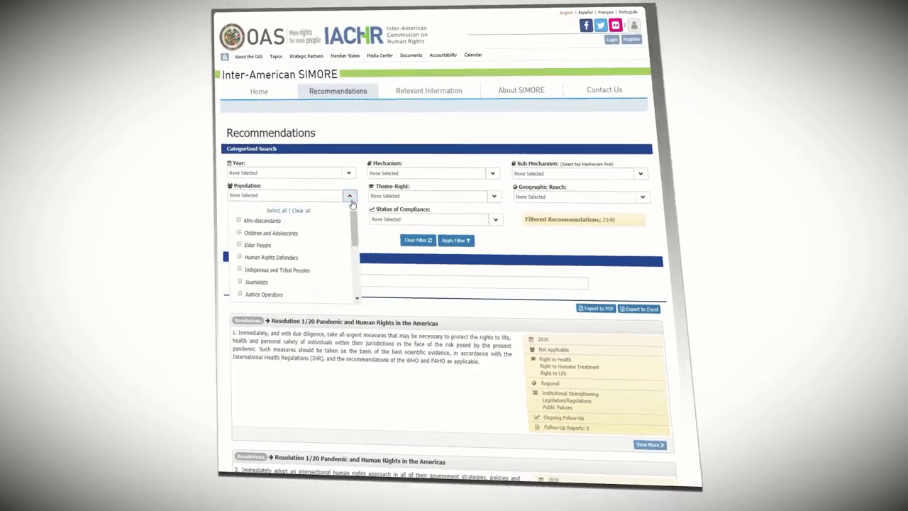
pyautogui.click(351, 193)
pyautogui.click(496, 199)
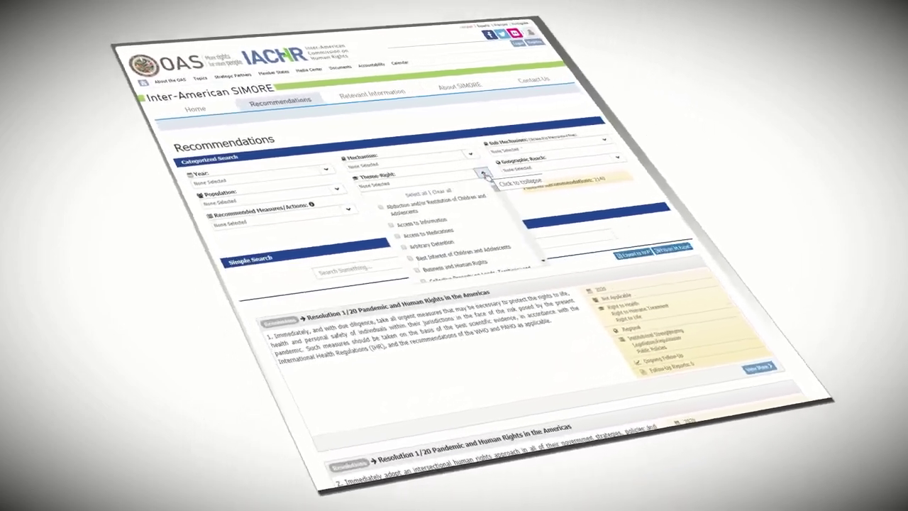
pyautogui.click(481, 174)
pyautogui.click(615, 157)
pyautogui.click(615, 158)
pyautogui.click(363, 198)
pyautogui.click(363, 198)
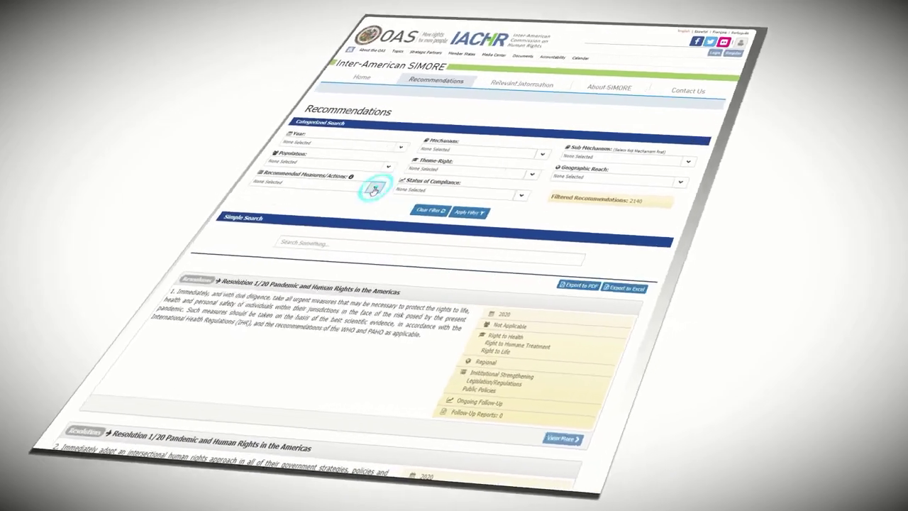
pyautogui.click(510, 198)
pyautogui.click(510, 198)
# - Choose a larger per-page size so results show more than 12 recommendations
pyautogui.scroll(-15, 539, 199)
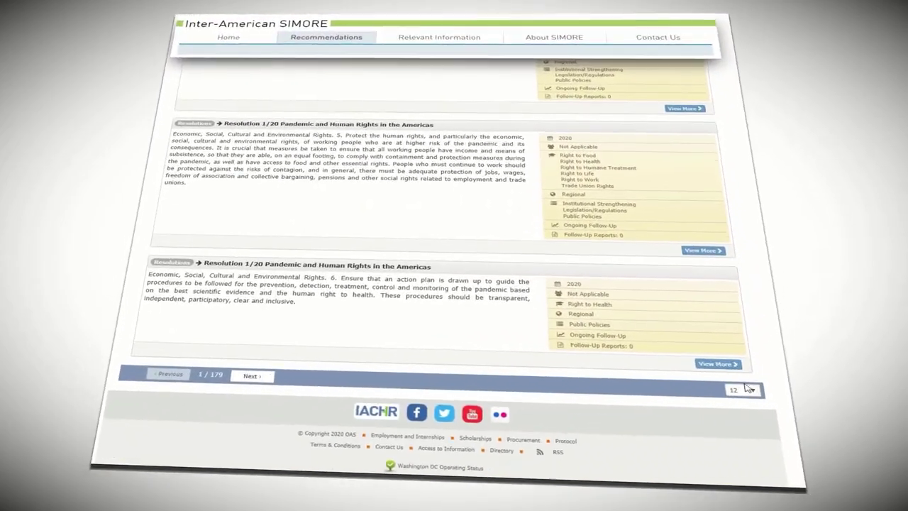
pyautogui.click(756, 370)
pyautogui.scroll(-10, 440, 284)
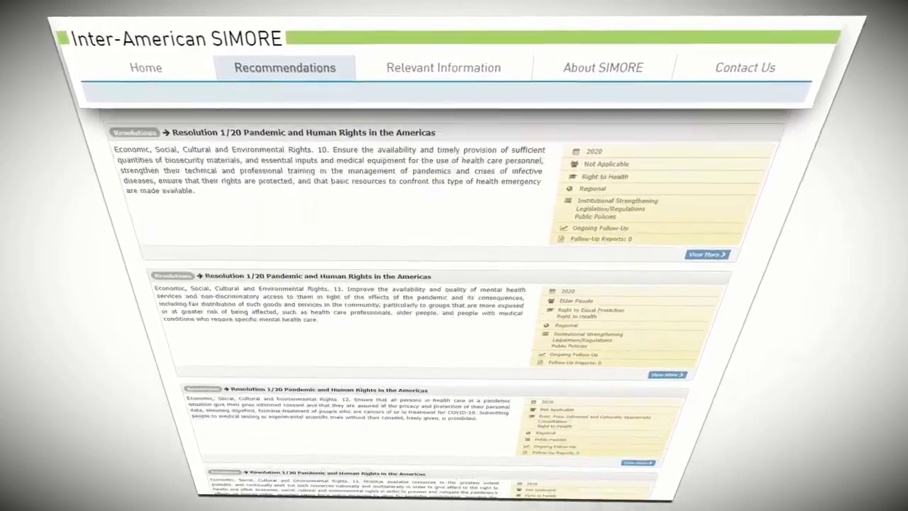